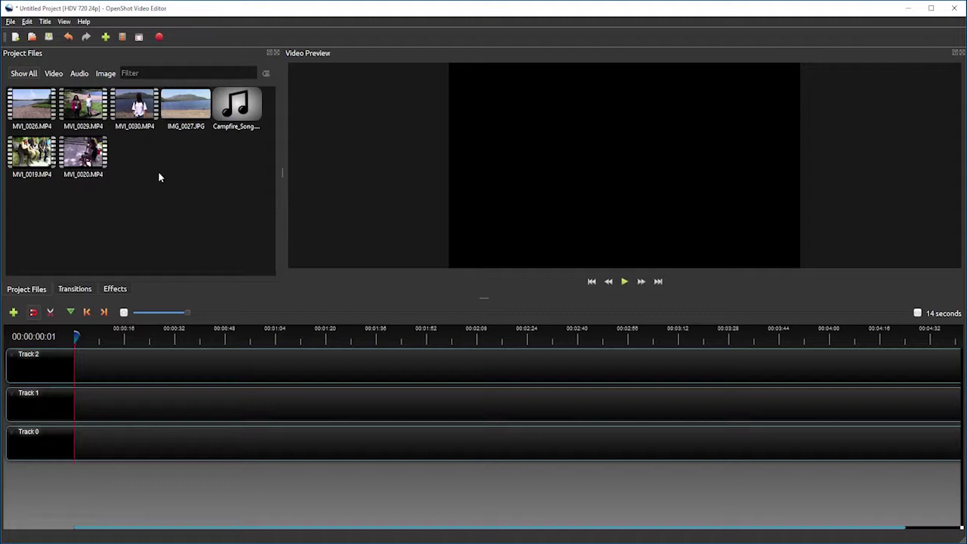
Open the project's video profile settings, currently HDV 720 24p
click(123, 37)
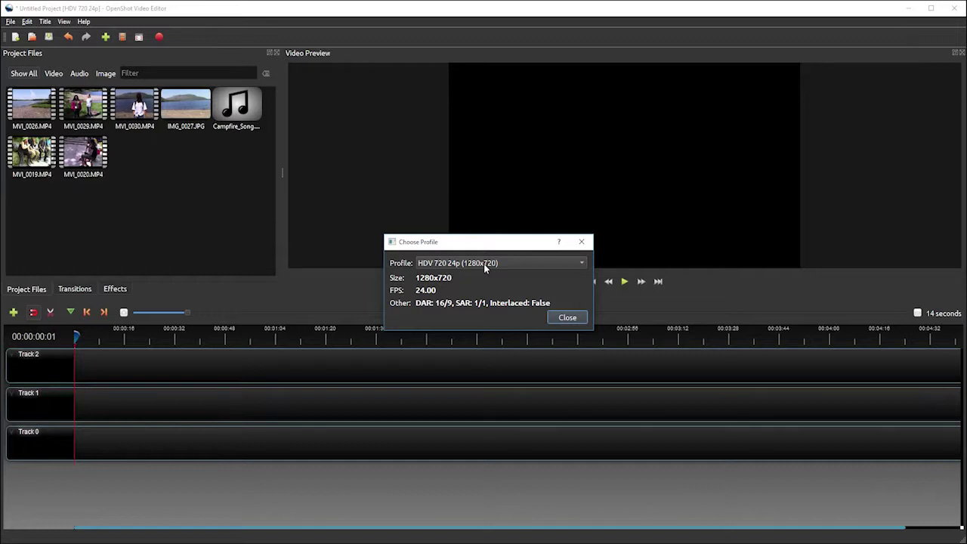
Switch the project profile to HD 720p 30 fps (1280x720) and close the dialog
click(484, 264)
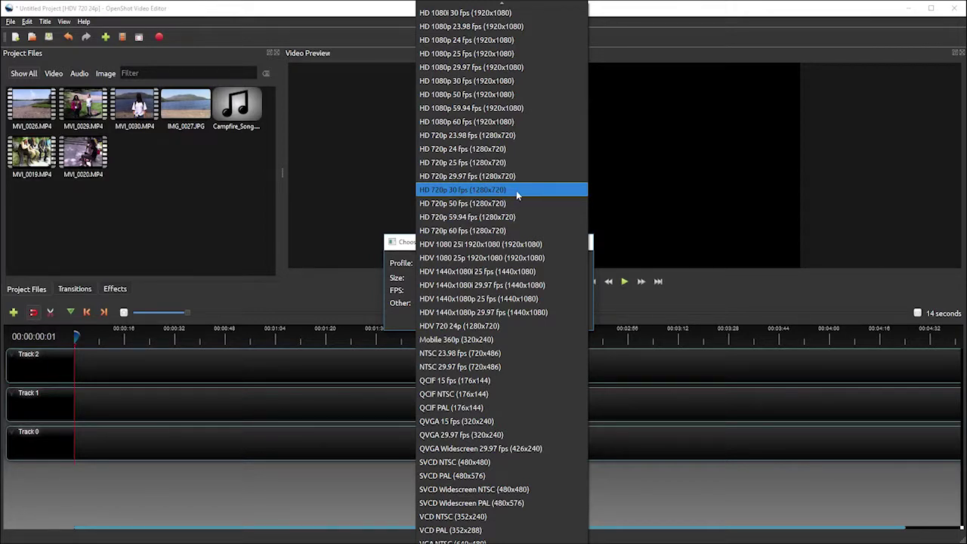
click(509, 189)
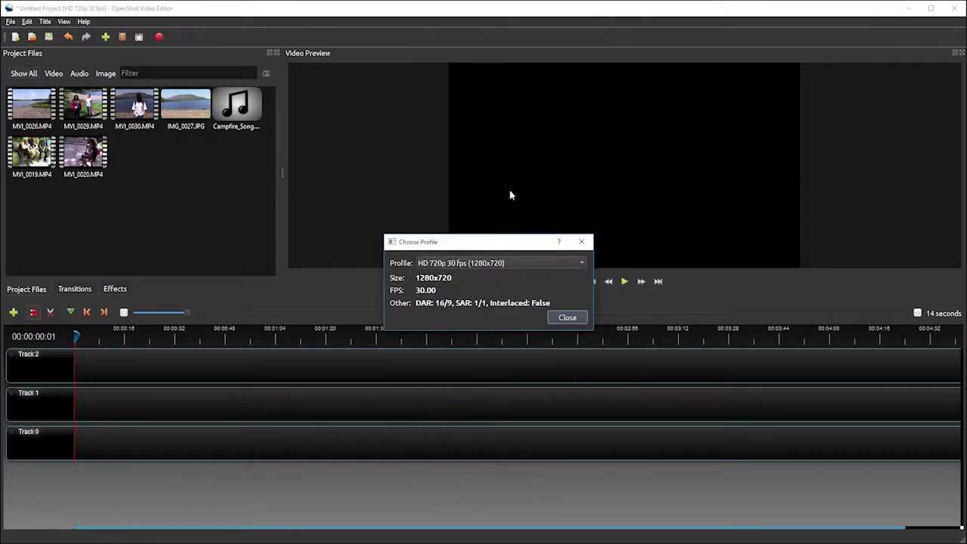
click(567, 318)
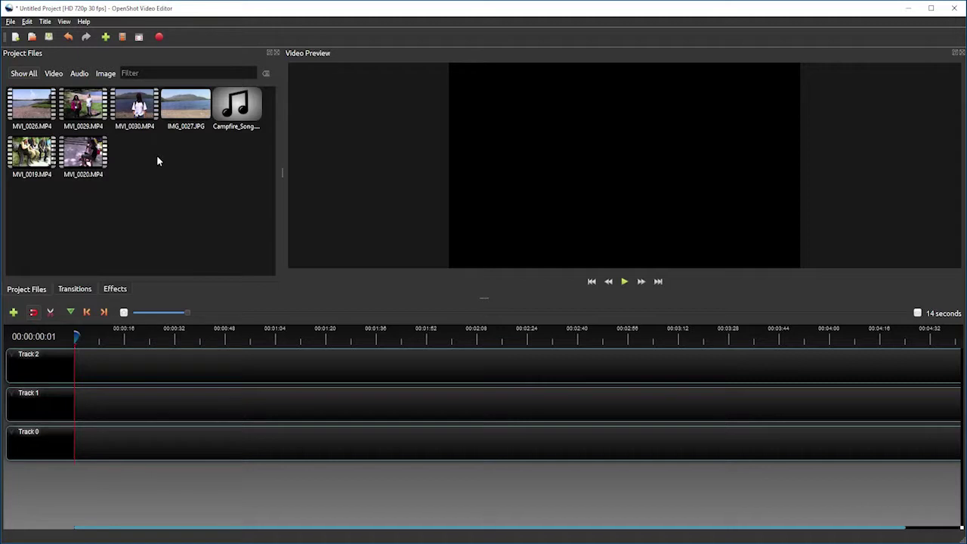
Place MVI_0030, MVI_0029 and MVI_0020 back to back from the start of Track 1
click(142, 115)
mouse_move(135, 105)
mouse_down()
mouse_move(76, 403)
mouse_move(64, 397)
mouse_up()
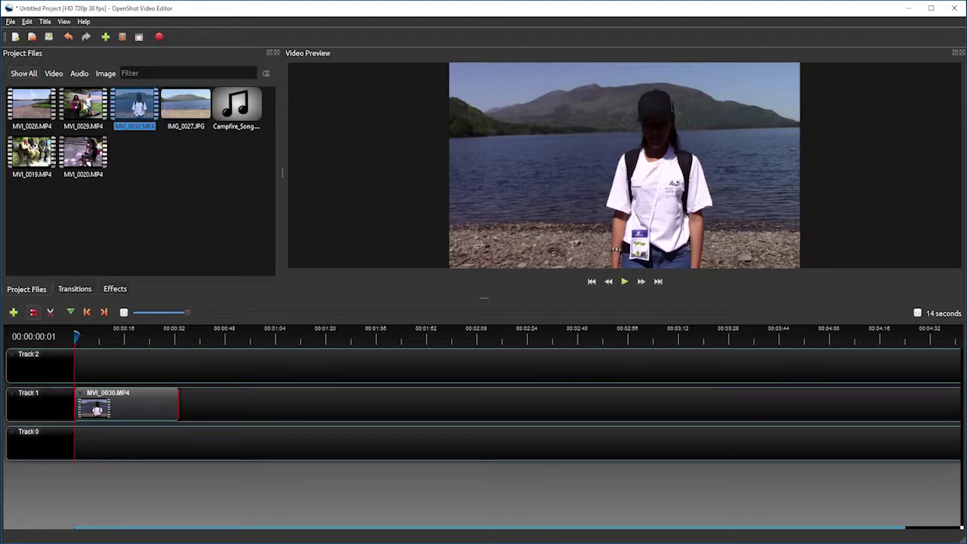
mouse_move(84, 106)
mouse_down()
mouse_move(198, 398)
mouse_move(183, 398)
mouse_up()
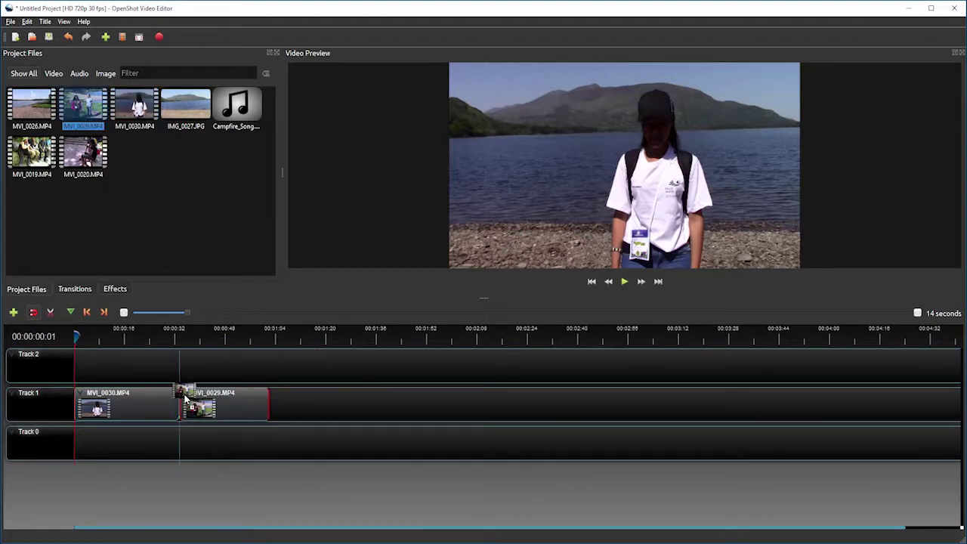
drag(81, 154, 273, 394)
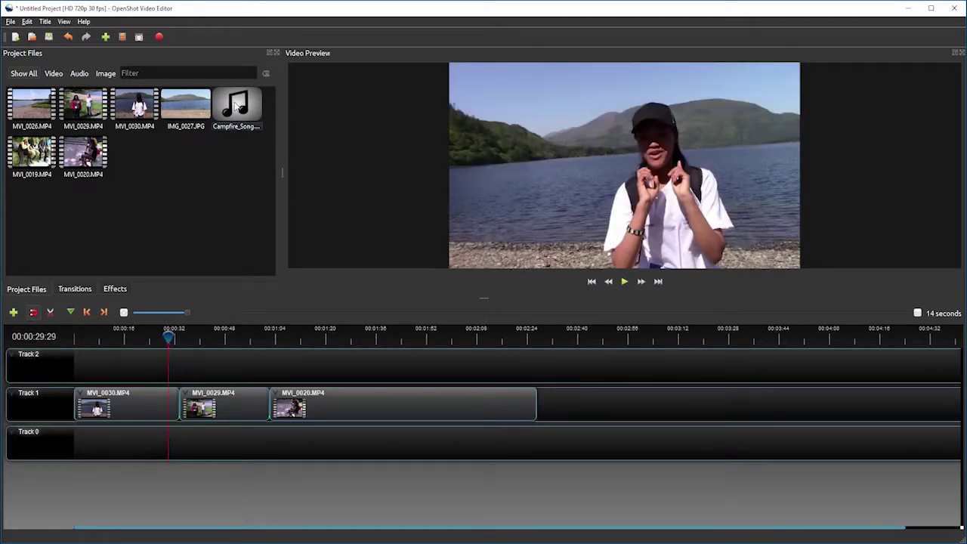
Lay Campfire_Song.mp3 along Track 0 and shift the MVI_0029 clip up to Track 2
mouse_move(235, 113)
mouse_down()
mouse_move(198, 351)
mouse_move(91, 434)
mouse_up()
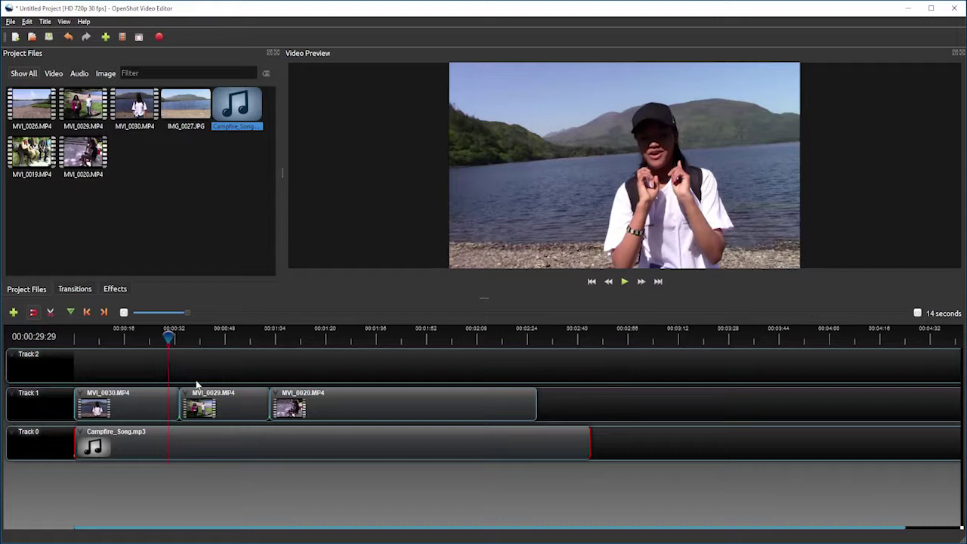
drag(212, 399, 179, 369)
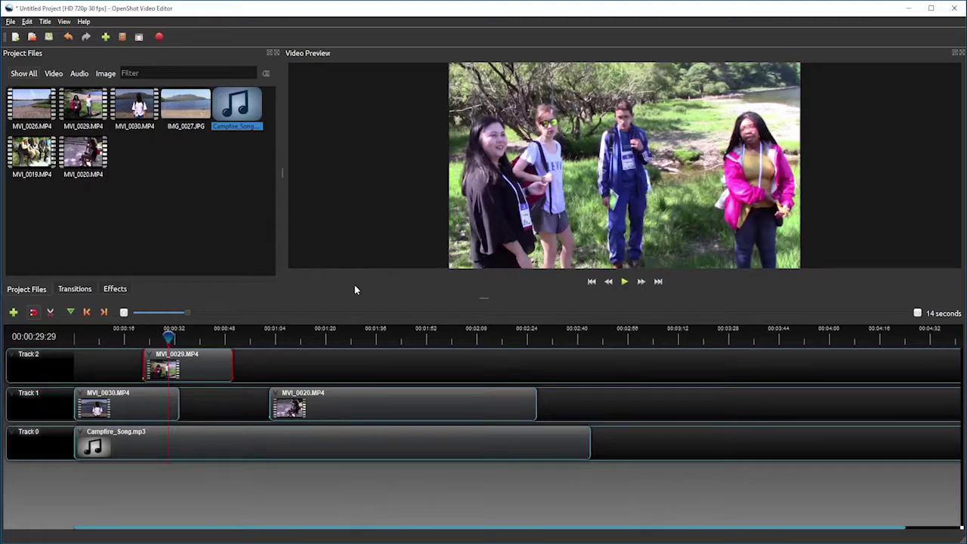
Return MVI_0029 to Track 1 between the clips and trim the song to end just past MVI_0020
drag(189, 358, 210, 393)
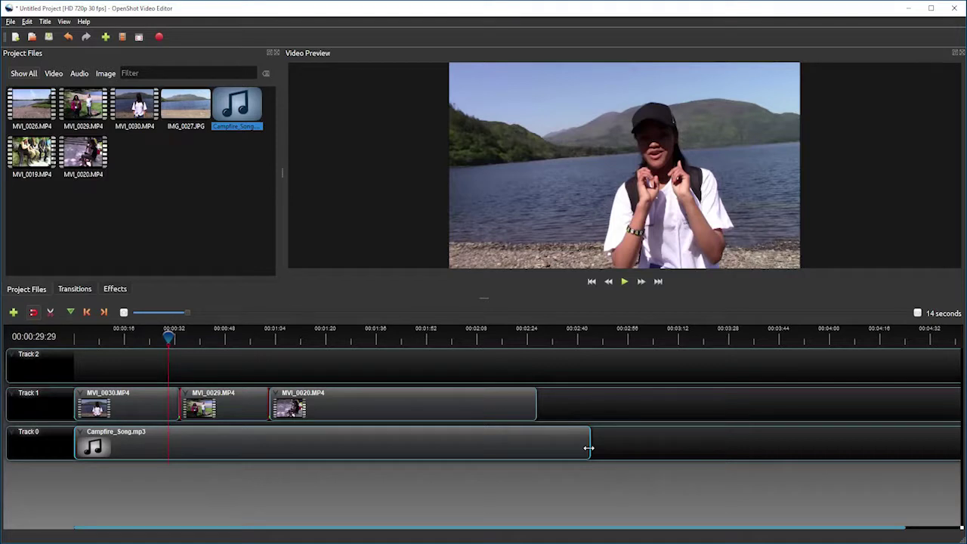
drag(589, 448, 505, 451)
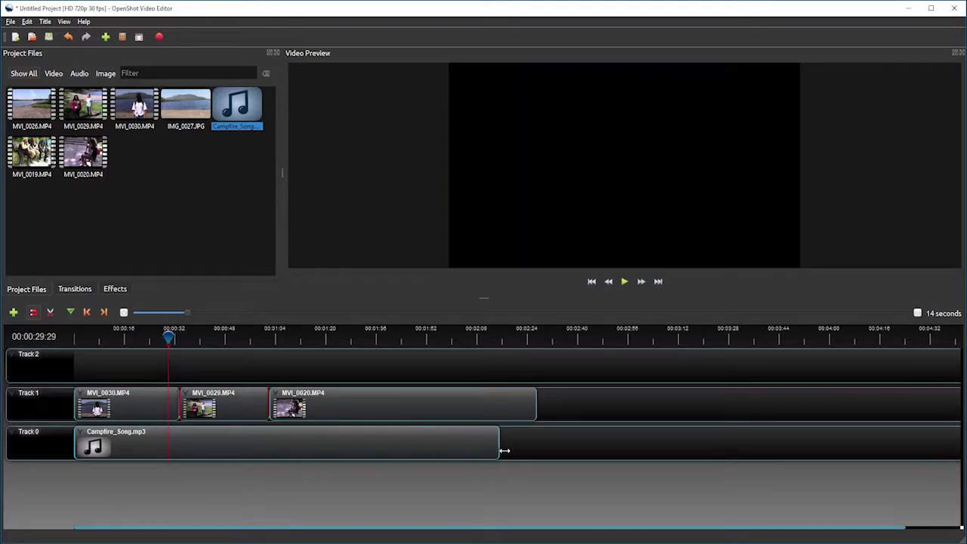
drag(505, 450, 475, 436)
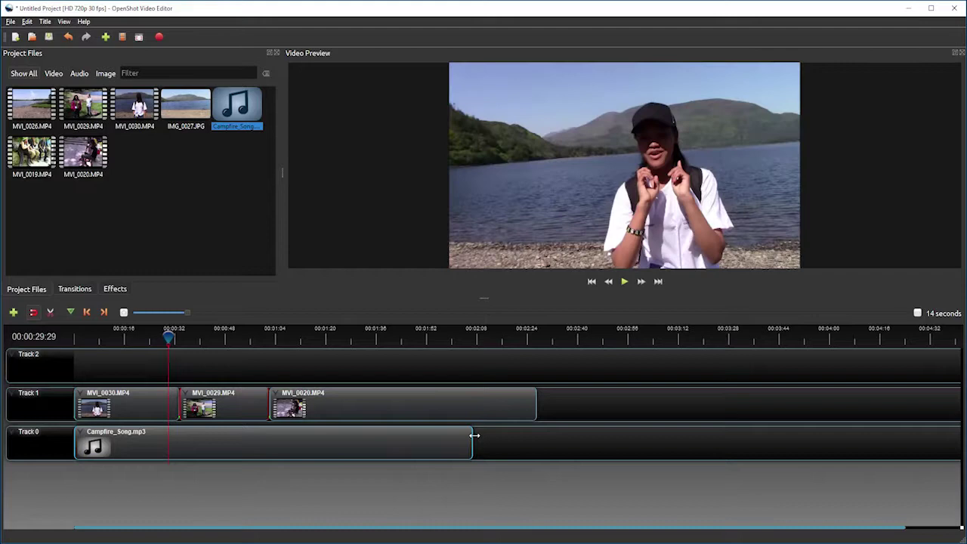